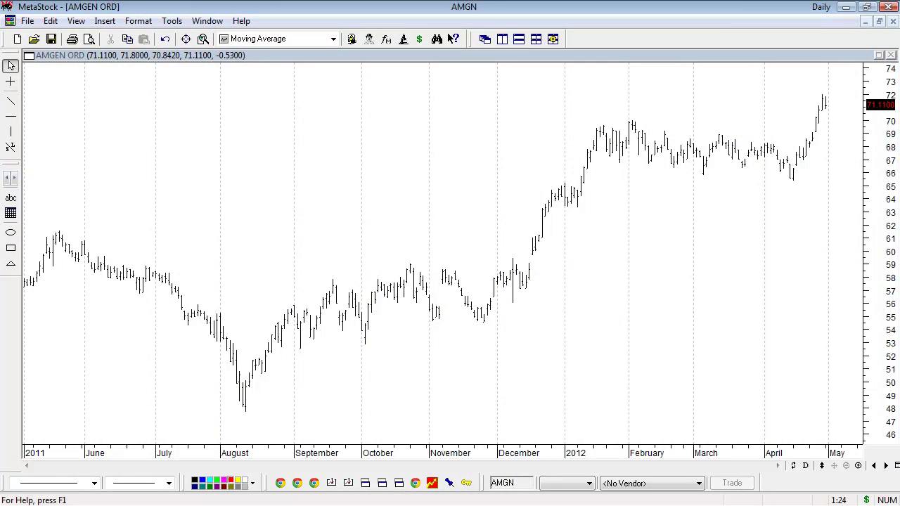
- Add the Performance indicator on the Close price to the Amgen chart, in its own pane above the price
left_click(334, 39)
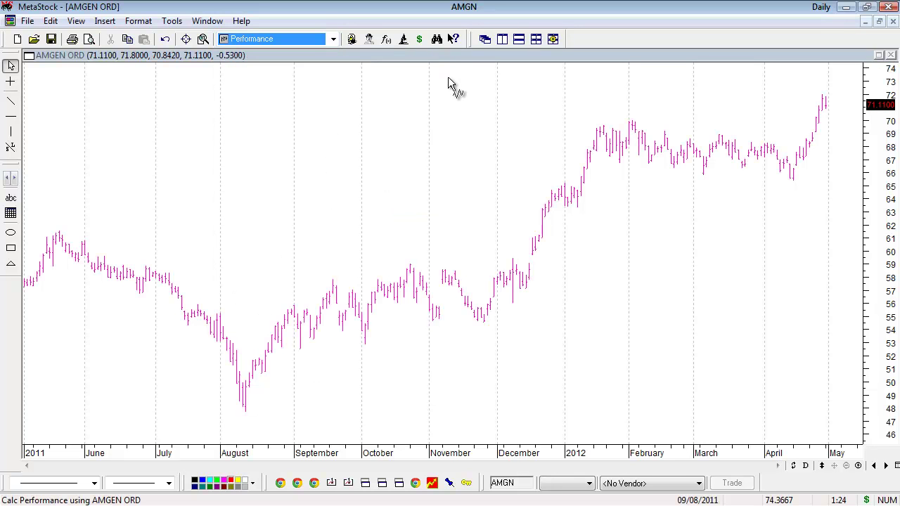
key("Return")
left_click_drag(448, 63, 448, 63)
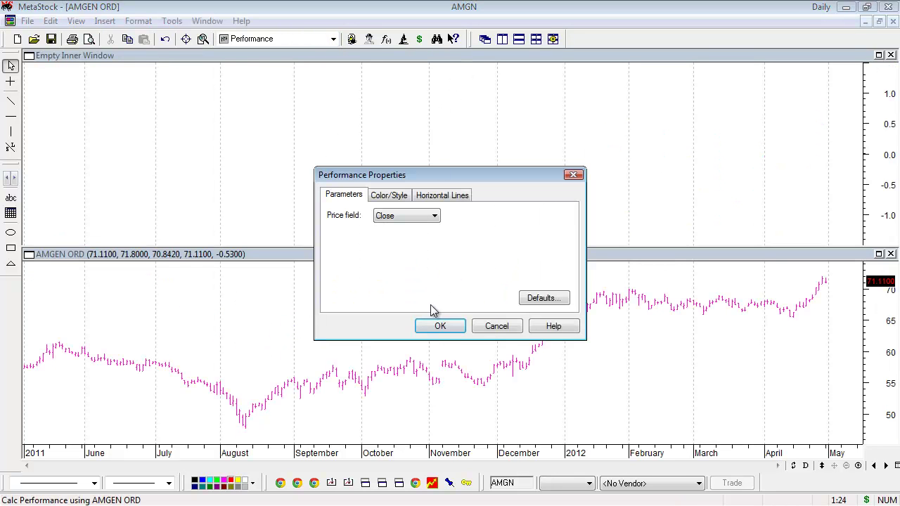
left_click(437, 327)
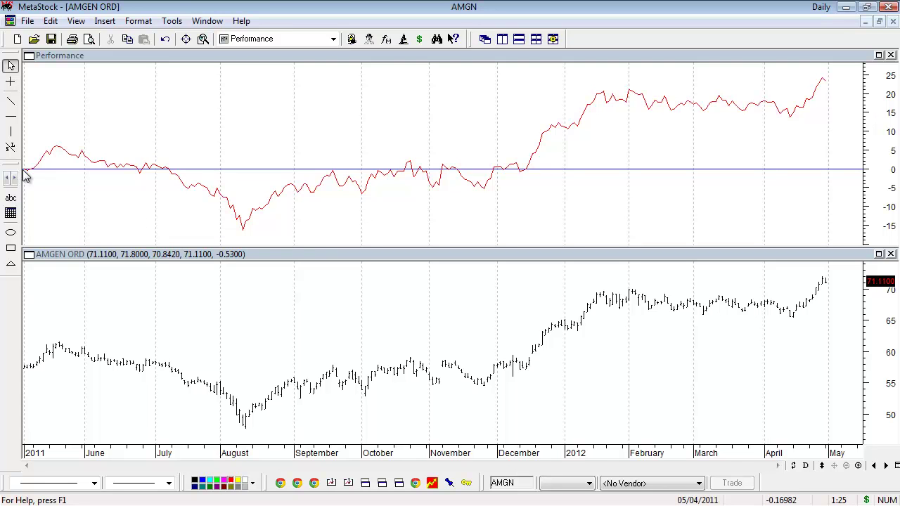
mouse_move(26, 172)
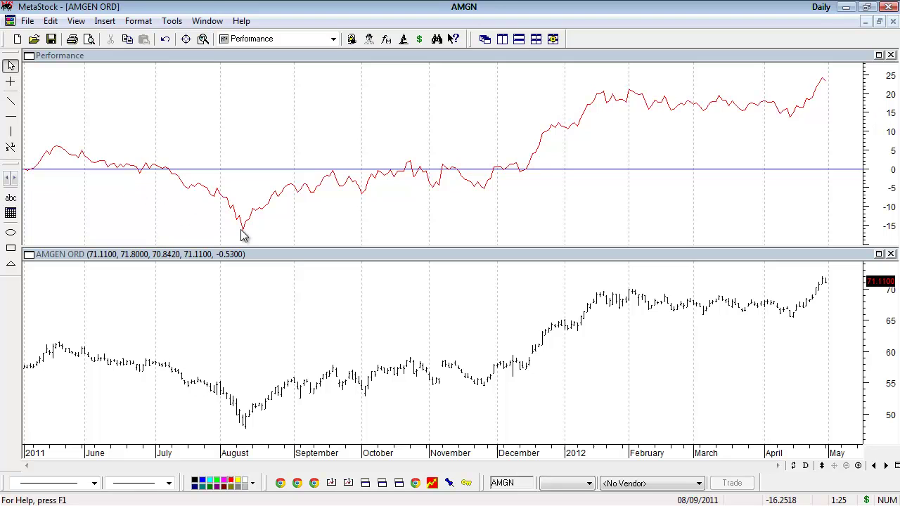
mouse_move(246, 234)
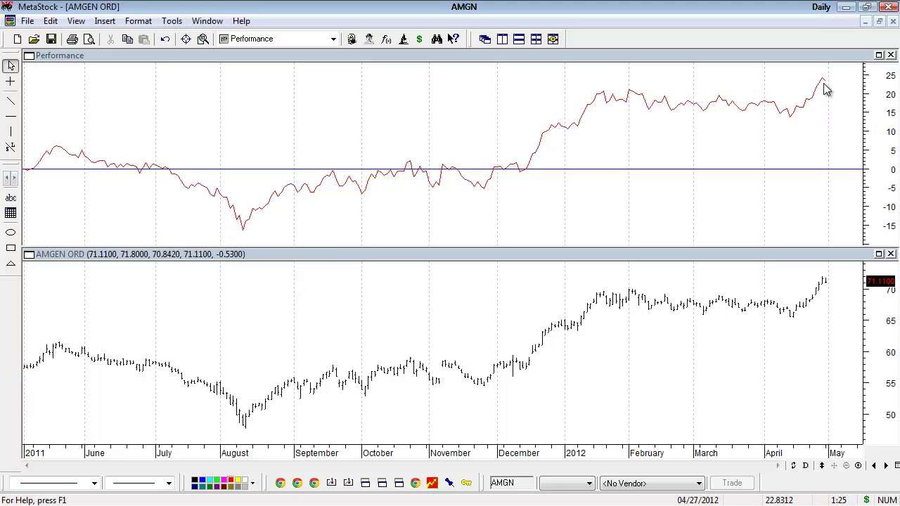
mouse_move(827, 82)
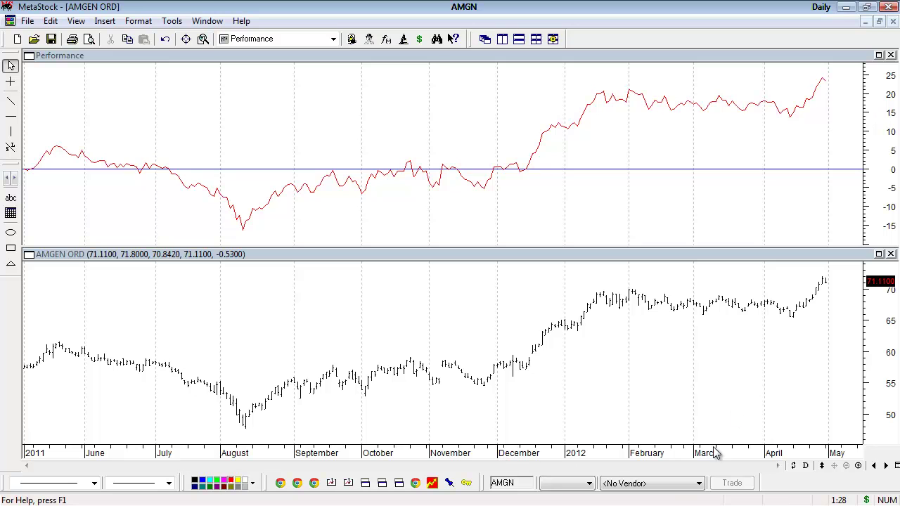
- Set both the loaded and displayed first dates of the Amgen chart's X-axis to 1/1/2012
right_click(622, 456)
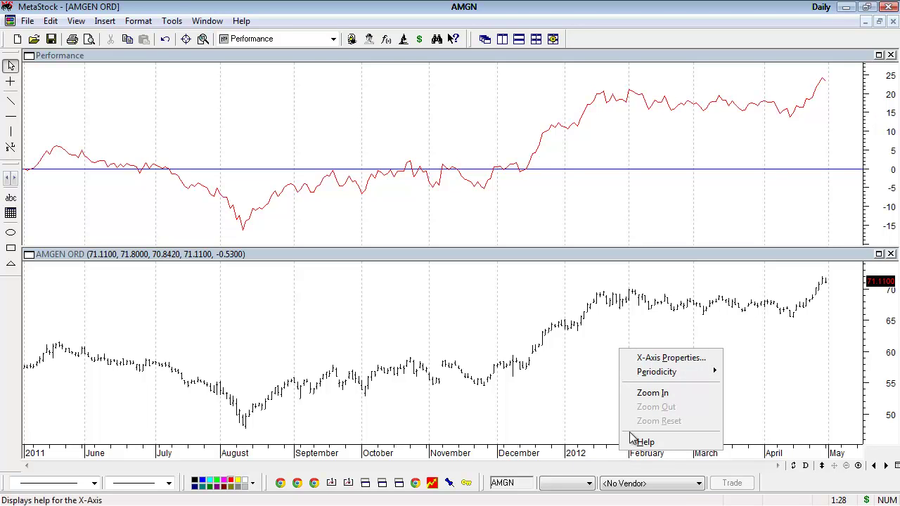
left_click(632, 360)
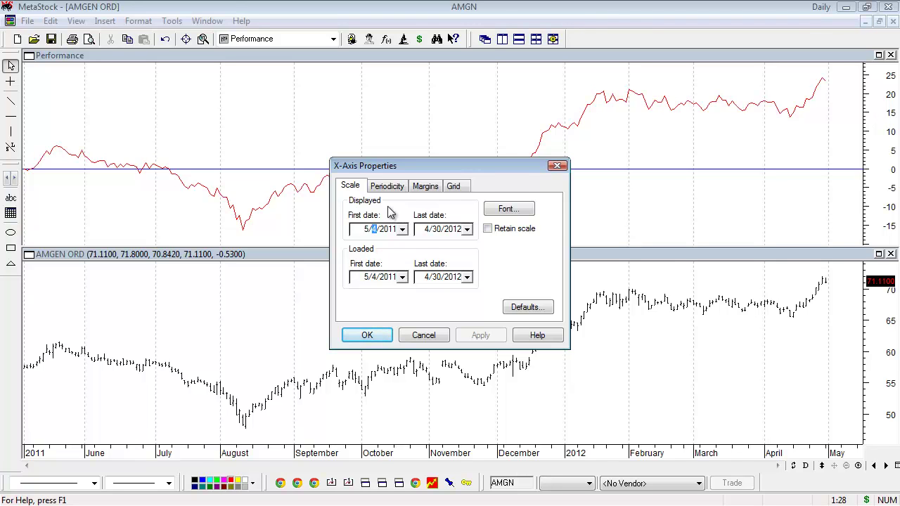
left_click(365, 277)
type("1/1")
left_click(385, 278)
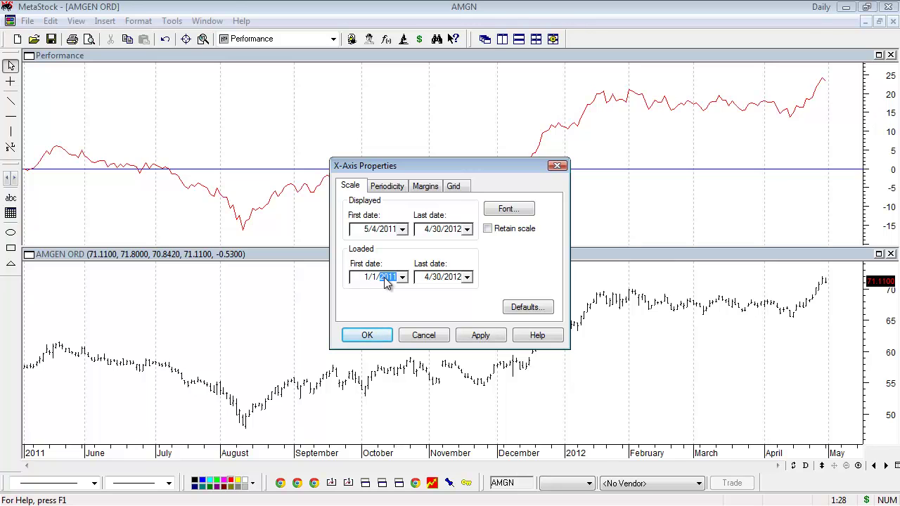
type("2012")
left_click(365, 229)
type("1/1/2012")
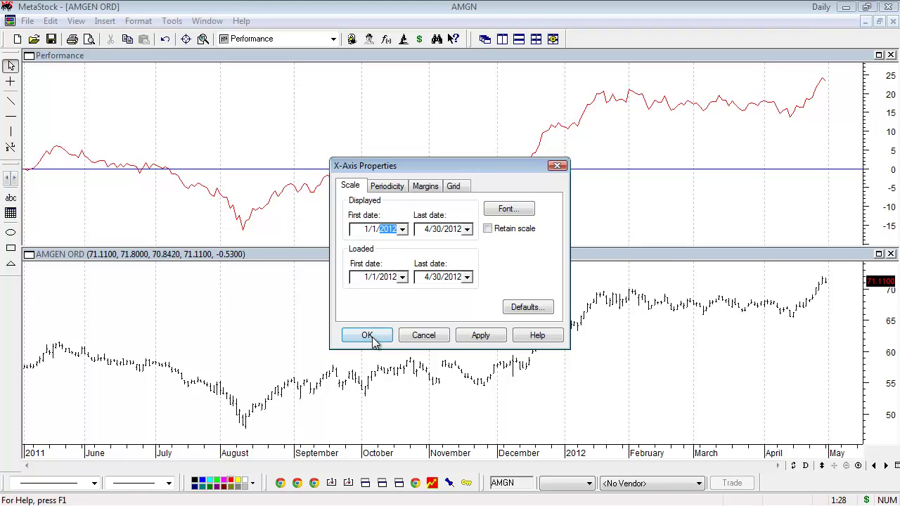
left_click(369, 336)
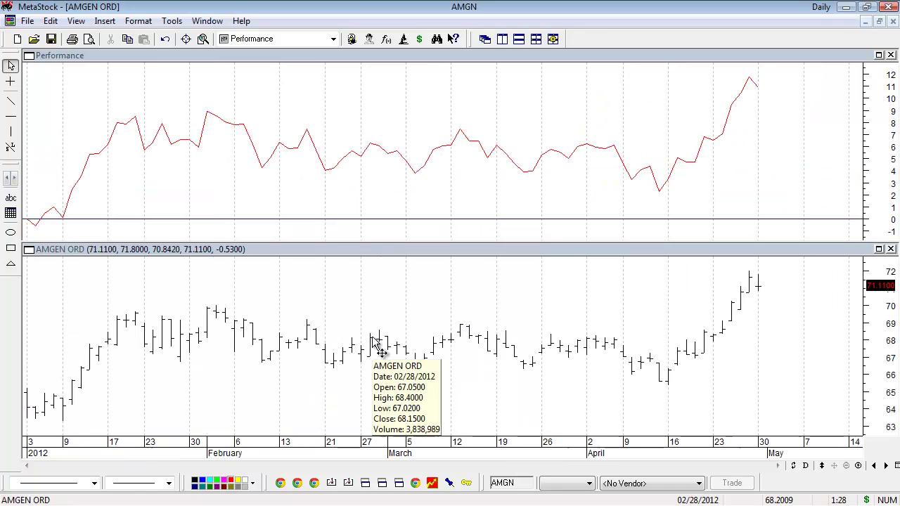
mouse_move(28, 407)
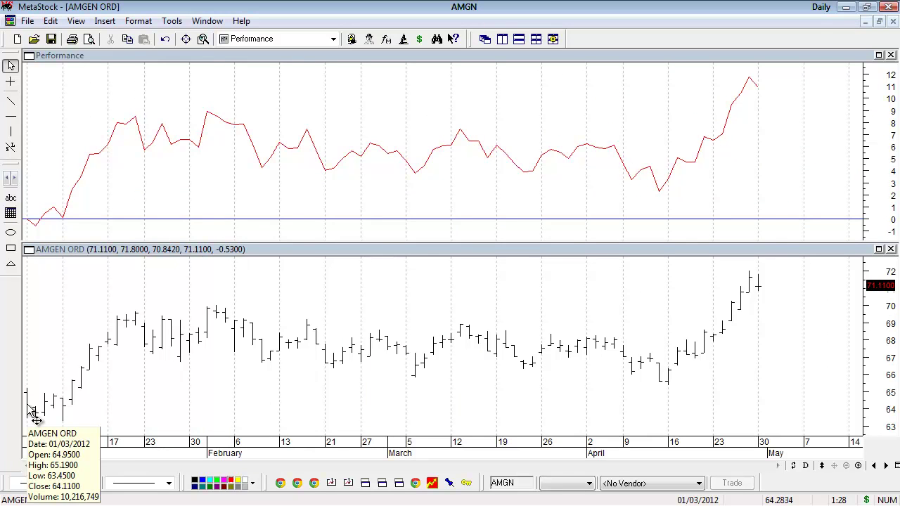
mouse_move(759, 287)
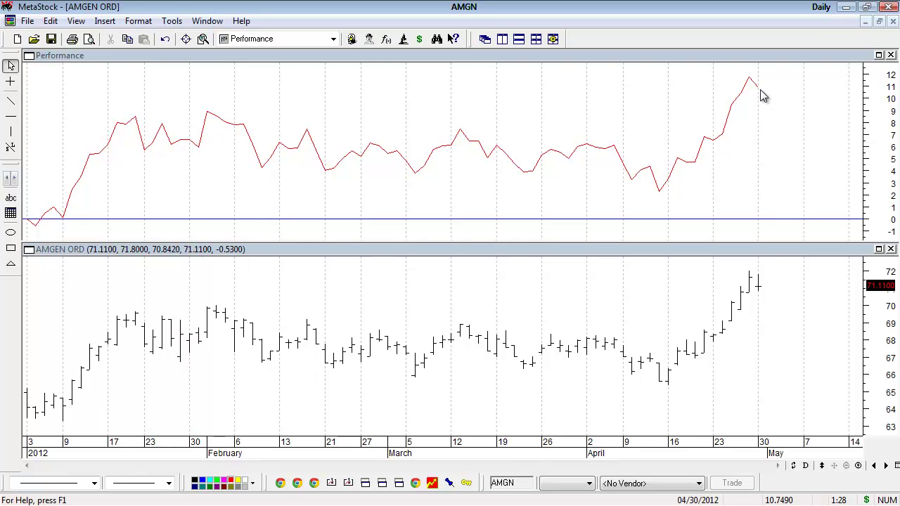
mouse_move(758, 89)
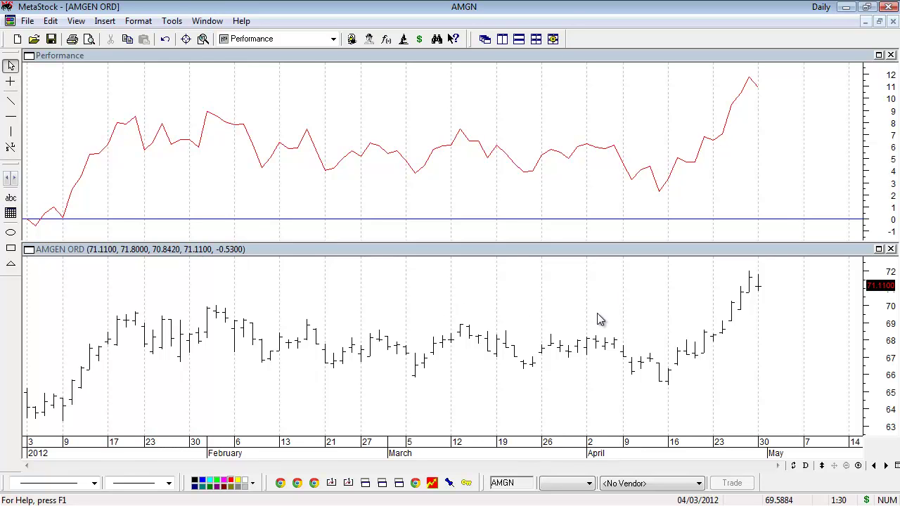
- Open the .spx S&P 500 index chart and add a Performance indicator pane to it
left_click(35, 40)
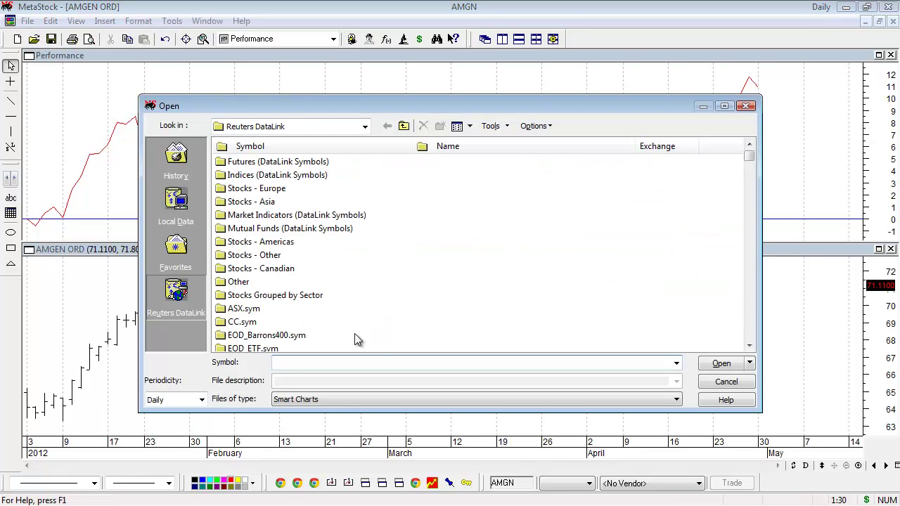
type(".spx")
key("Return")
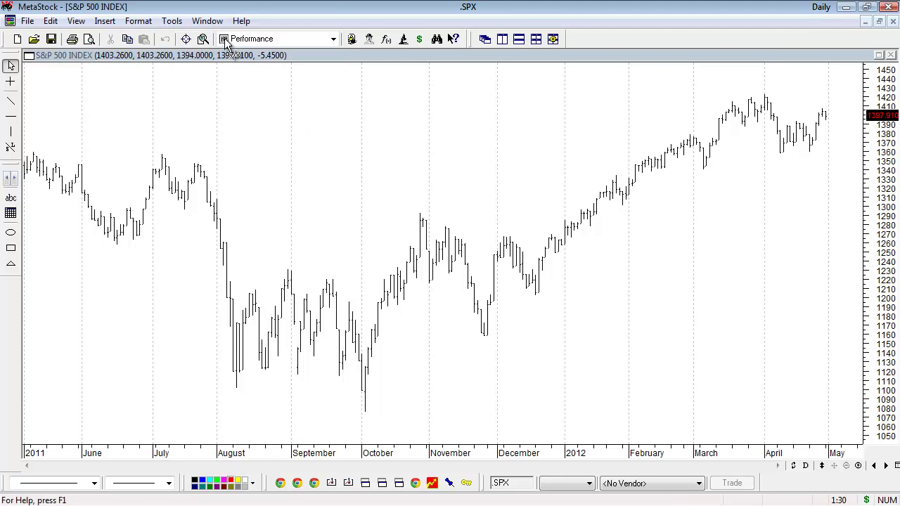
left_click_drag(229, 43, 232, 62)
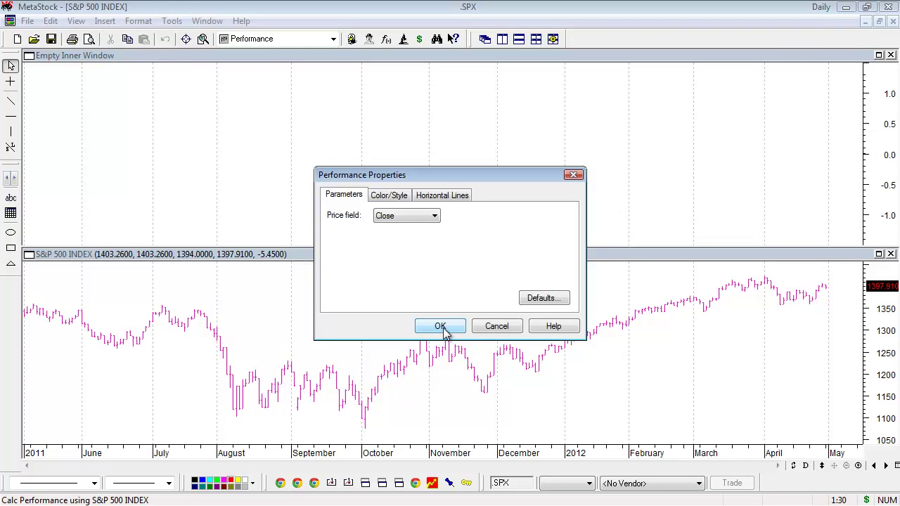
left_click(441, 327)
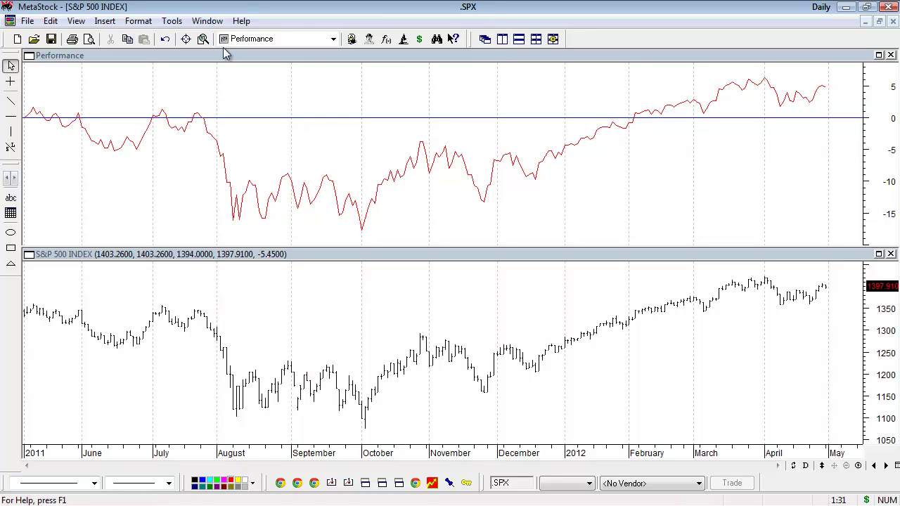
- Tile the charts in columns and merge the S&P 500 Performance line into Amgen's Performance pane on the right scale
left_click(207, 22)
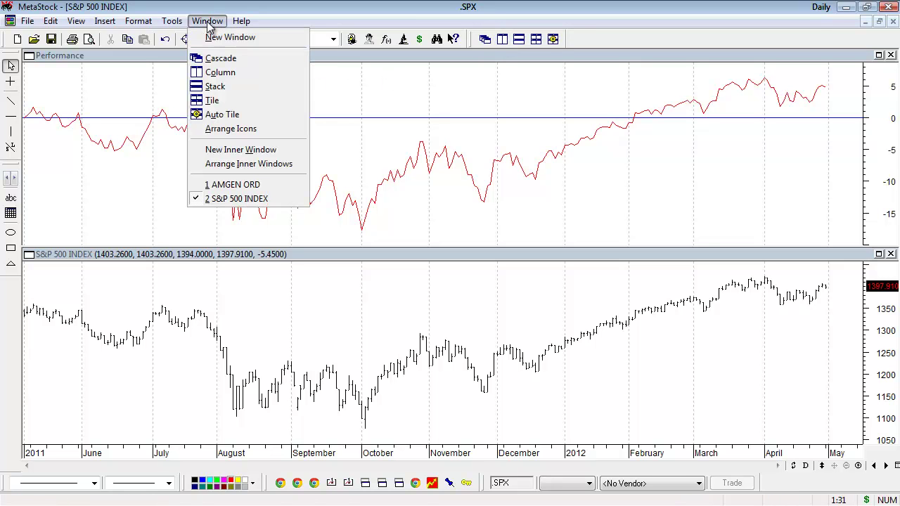
left_click(232, 74)
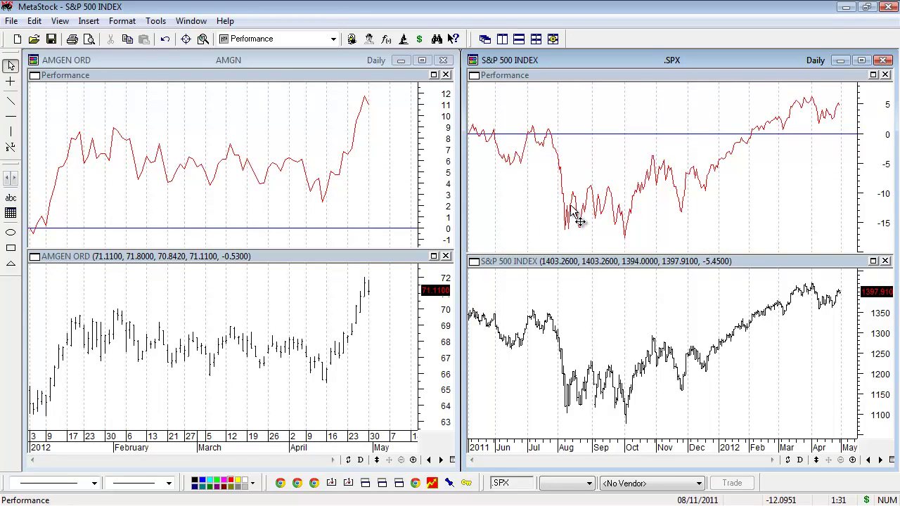
mouse_move(578, 219)
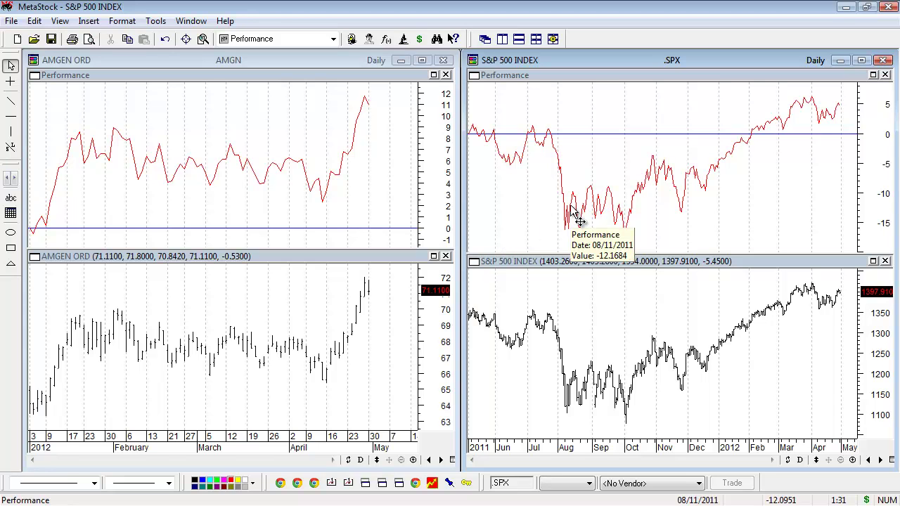
left_click(578, 219)
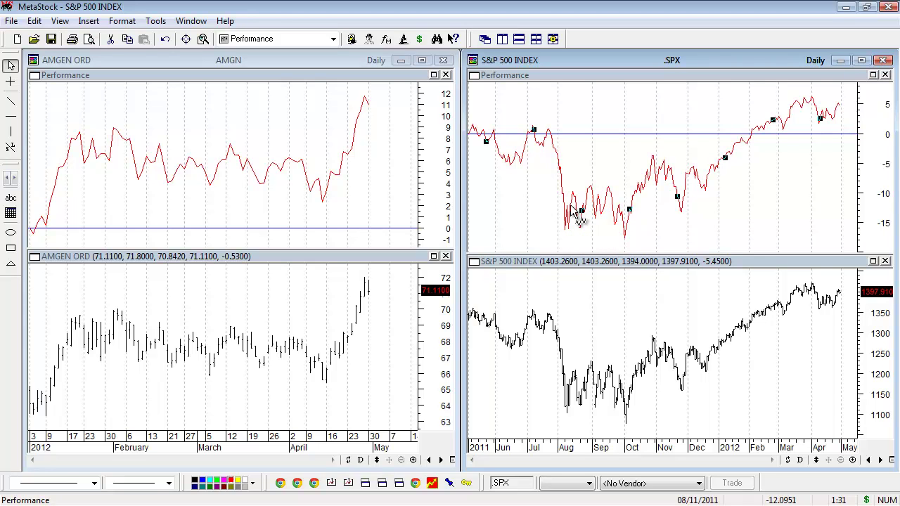
left_click_drag(358, 192, 358, 192)
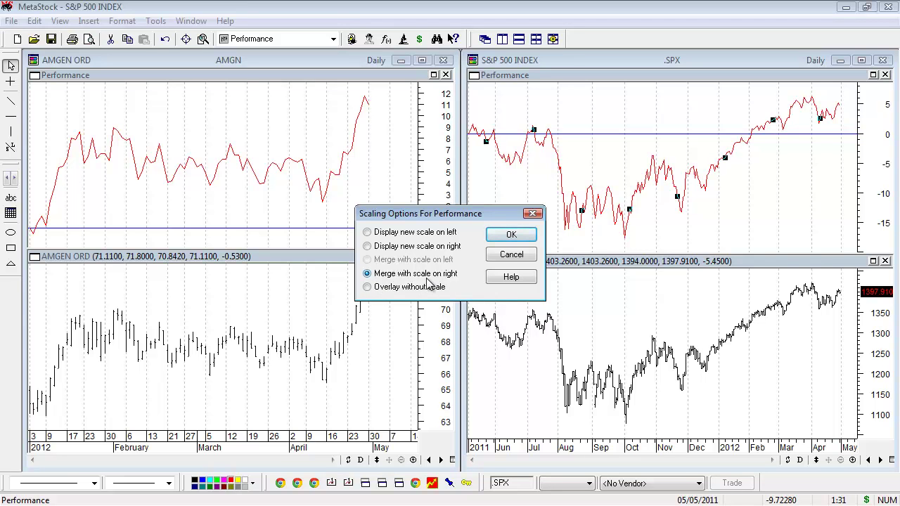
left_click(499, 240)
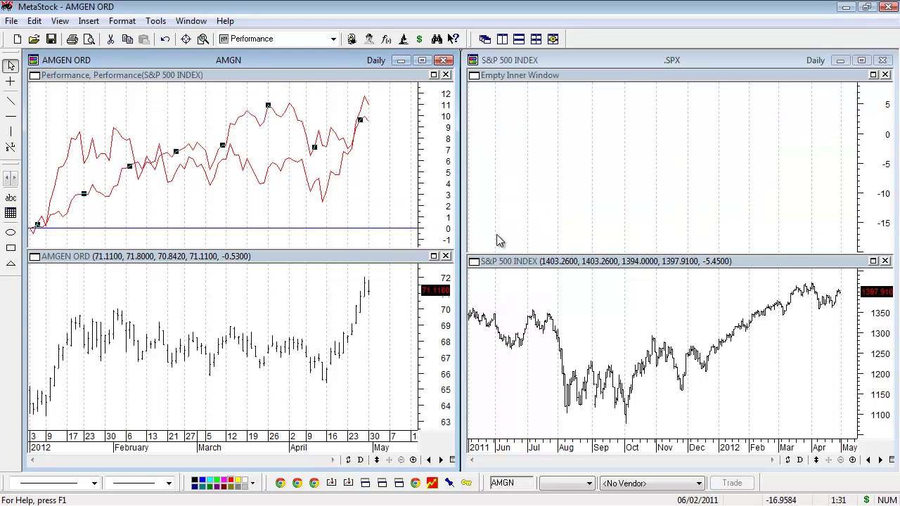
- Recolour the overlaid S&P 500 Performance line in Amgen's pane to blue
left_click(215, 208)
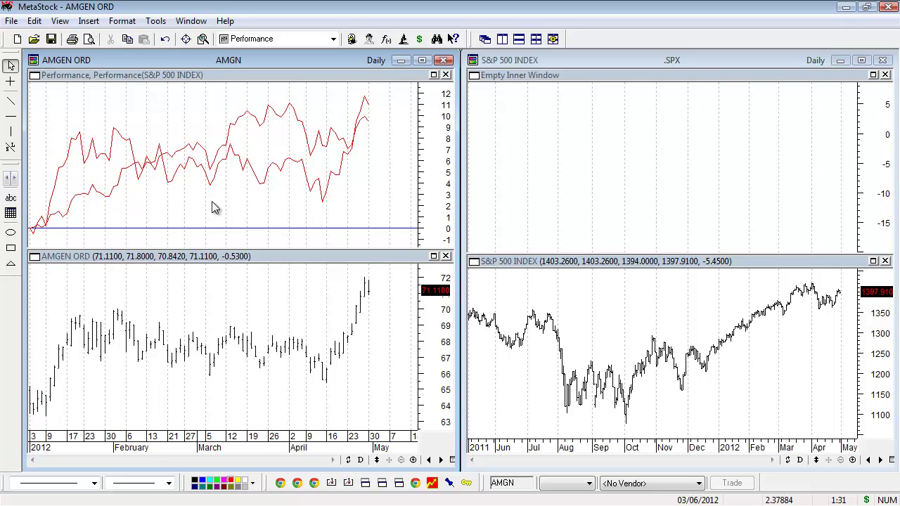
left_click(230, 134)
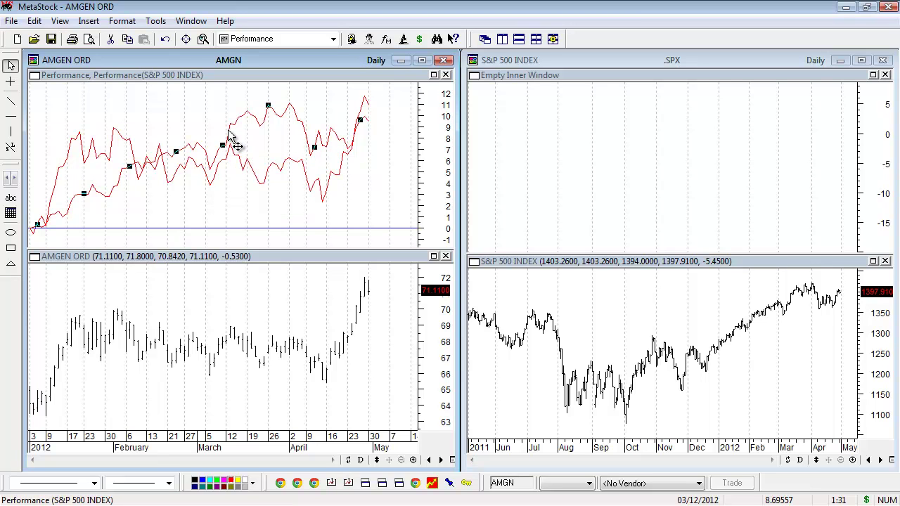
left_click(202, 481)
left_click(204, 302)
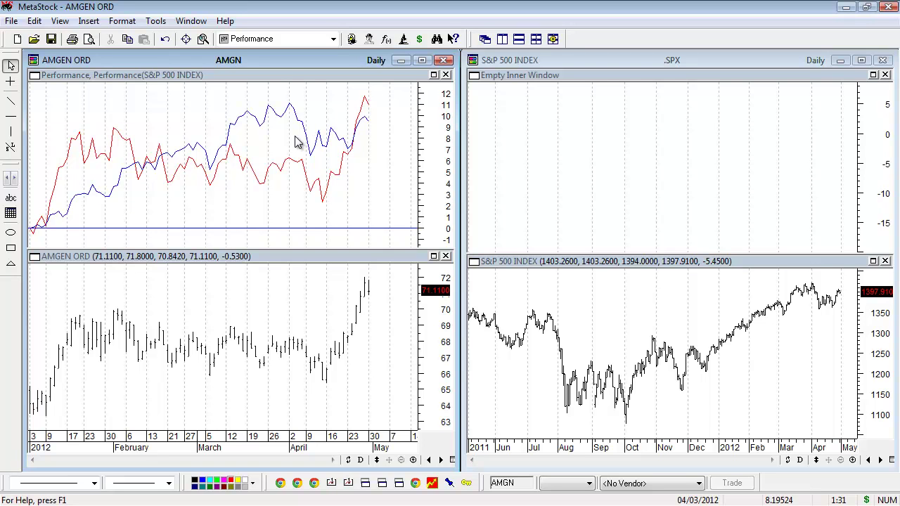
- Maximize the Amgen chart window and load Intuit (INTU) into it
left_click(422, 60)
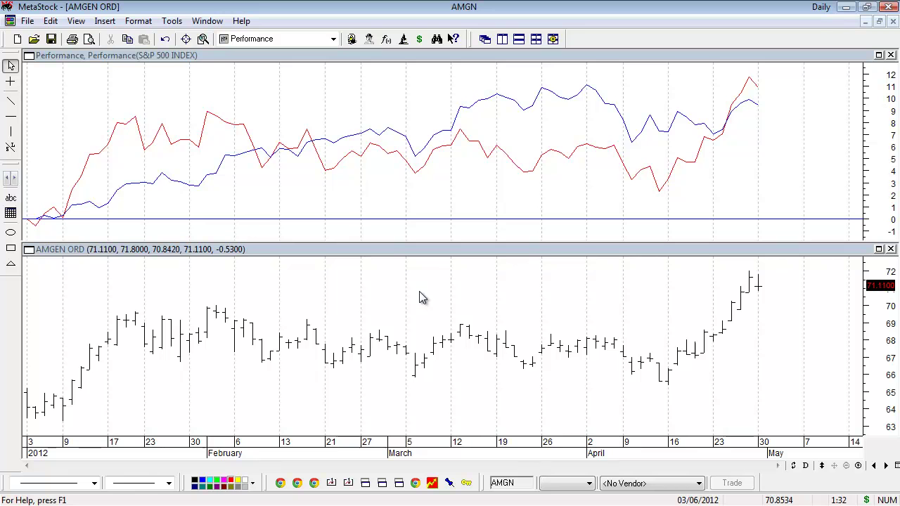
type("INTU")
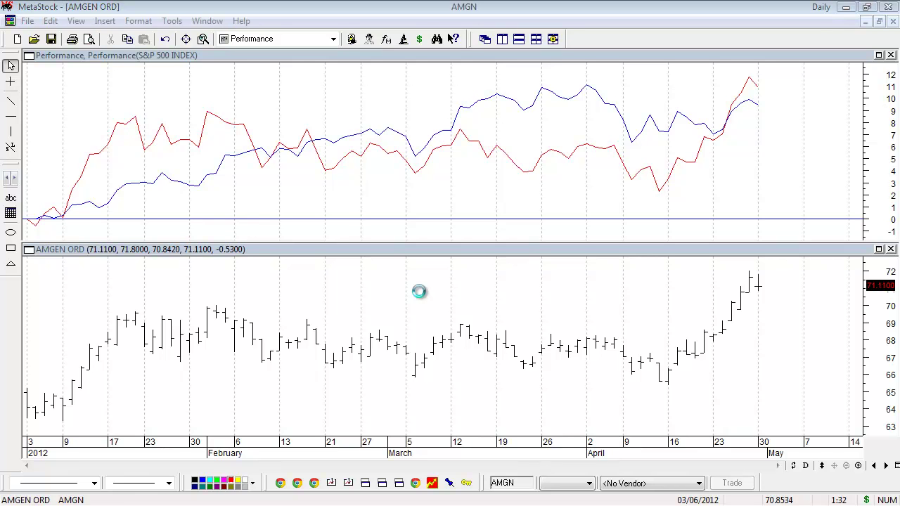
key("Return")
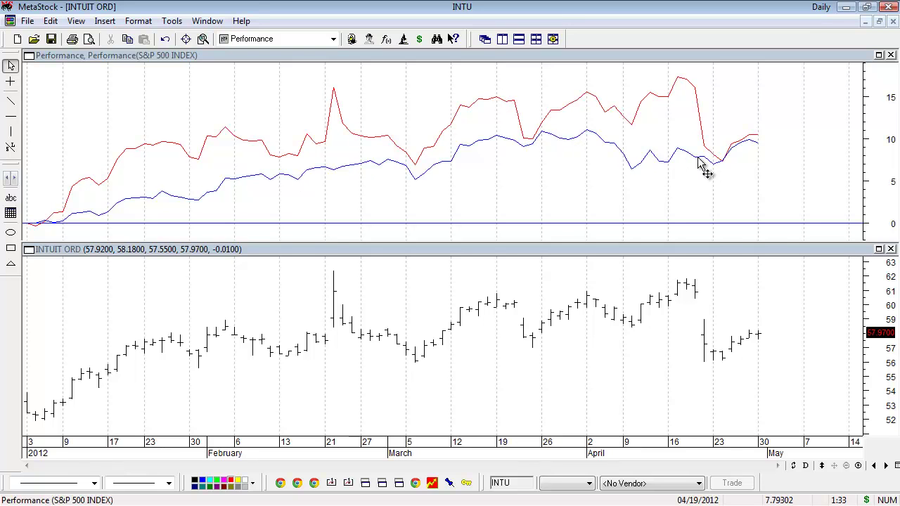
mouse_move(700, 164)
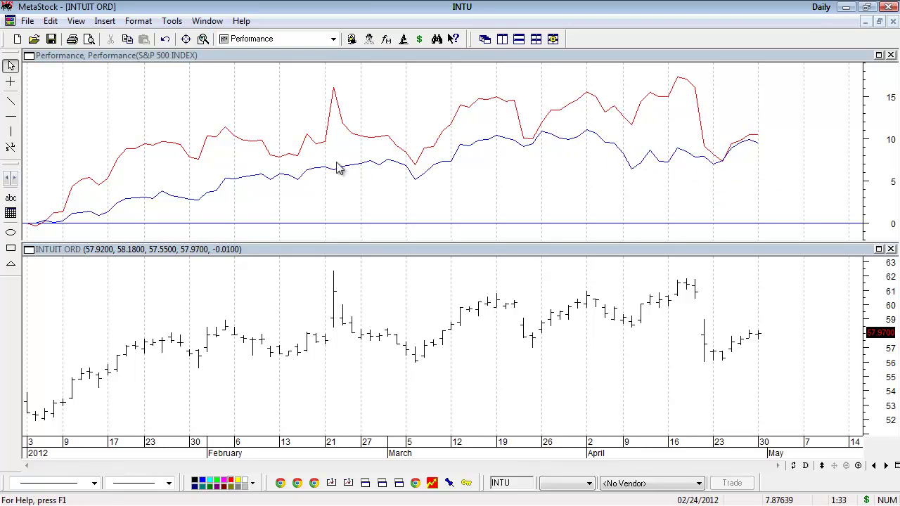